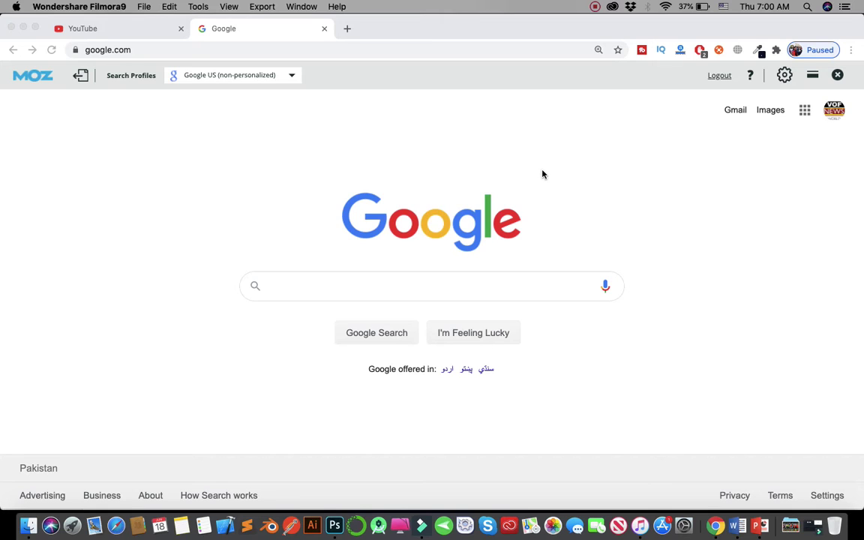
# Search Google for "ica smart services" and open the ICA Smart Services website from the results.
pyautogui.click(368, 286)
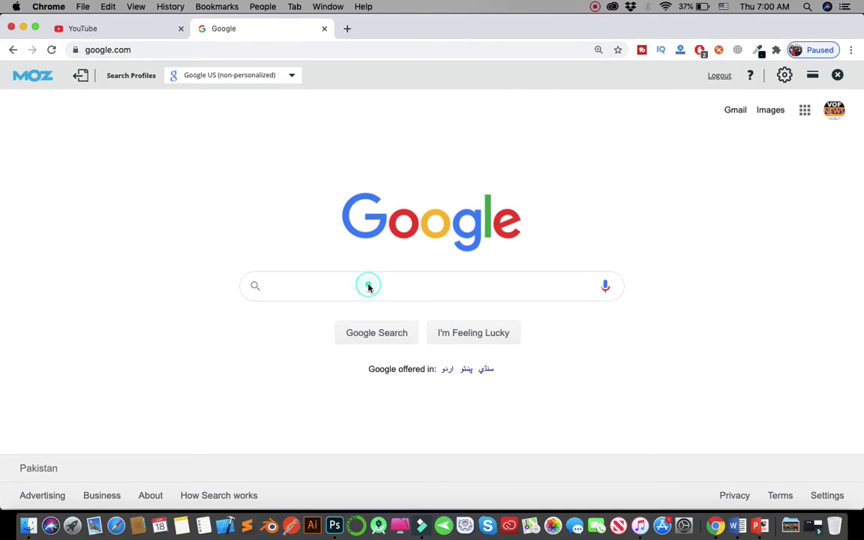
pyautogui.write('ic')
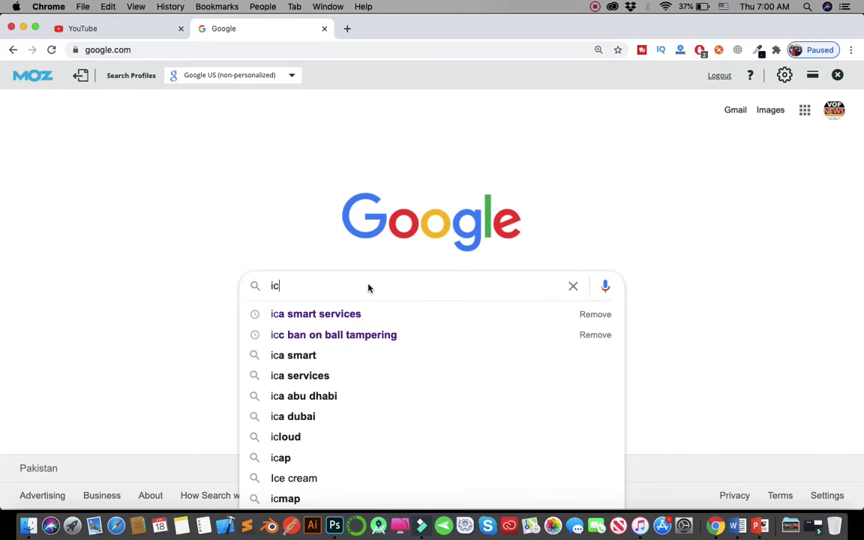
pyautogui.press('Down')
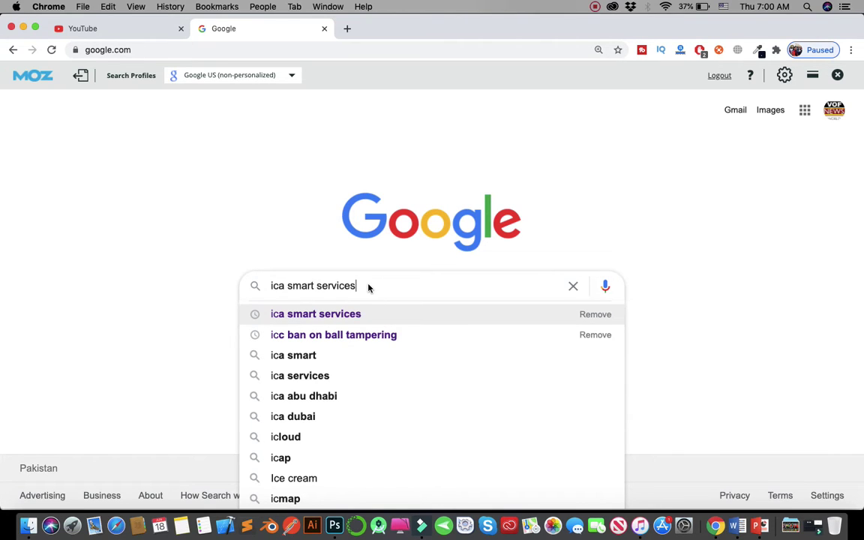
pyautogui.press('Return')
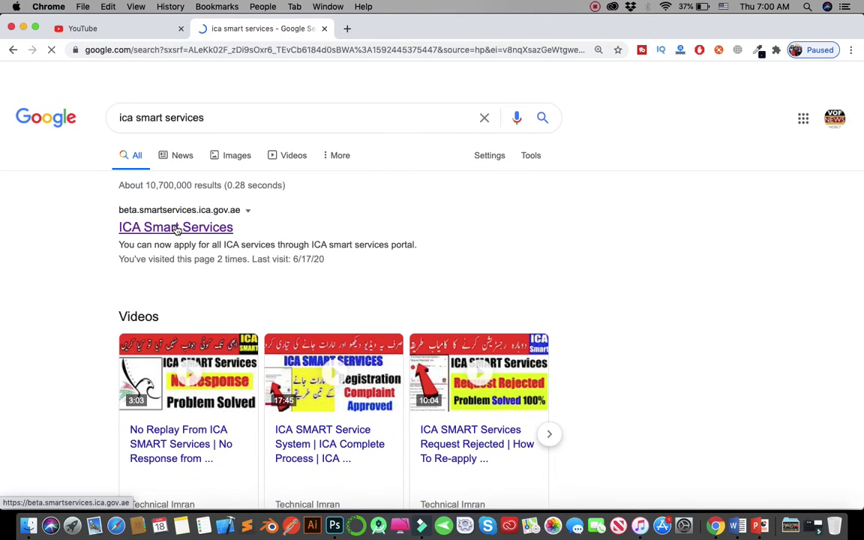
pyautogui.click(176, 227)
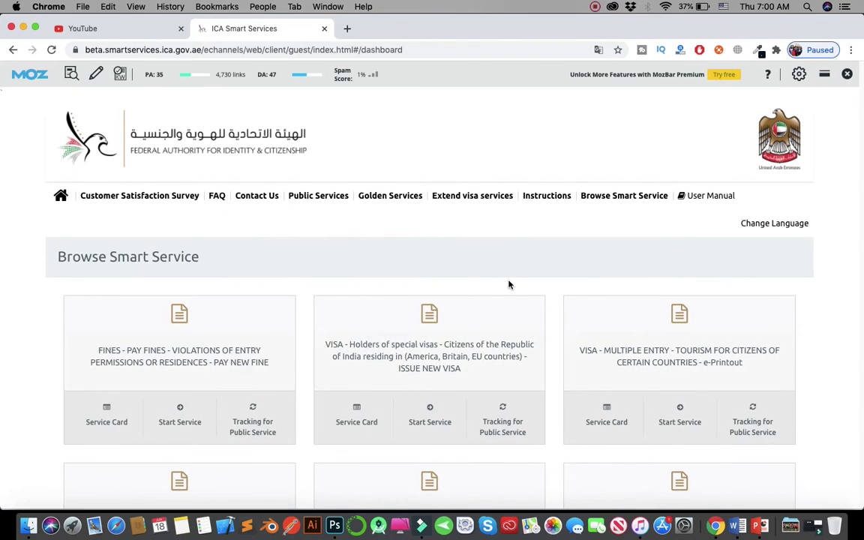
# Find the "OTHER SERVICES - RESIDENTS OUTSIDE UAE - ENTRY PERMISSION - ISSUE" service among the smart services and start it.
pyautogui.scroll(-5, 508, 284)
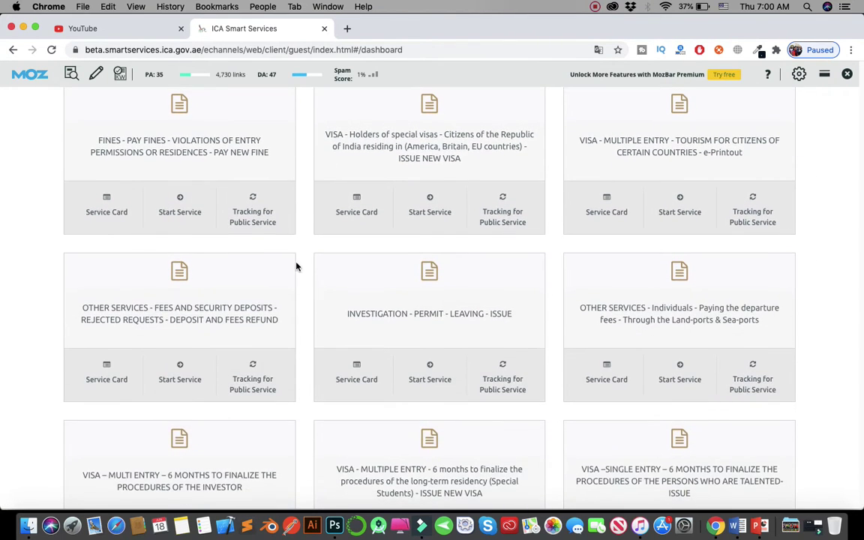
pyautogui.scroll(5, 327, 319)
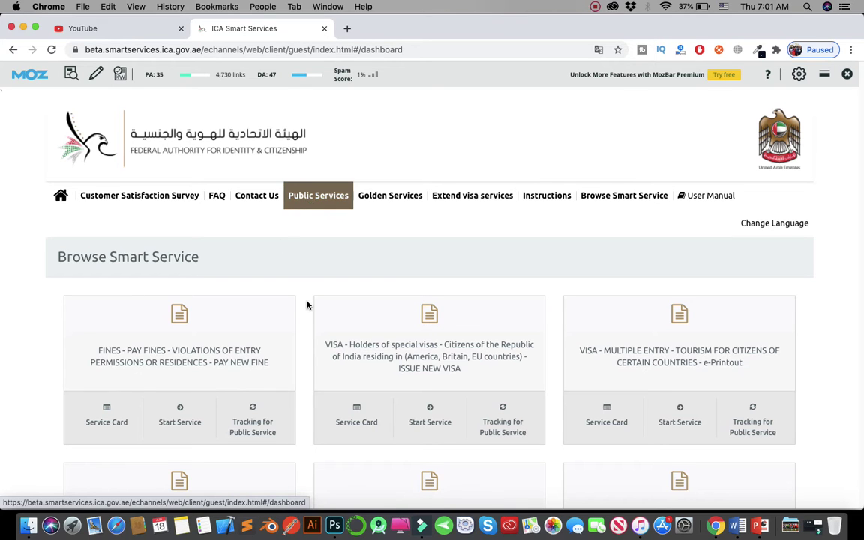
pyautogui.scroll(-3, 307, 304)
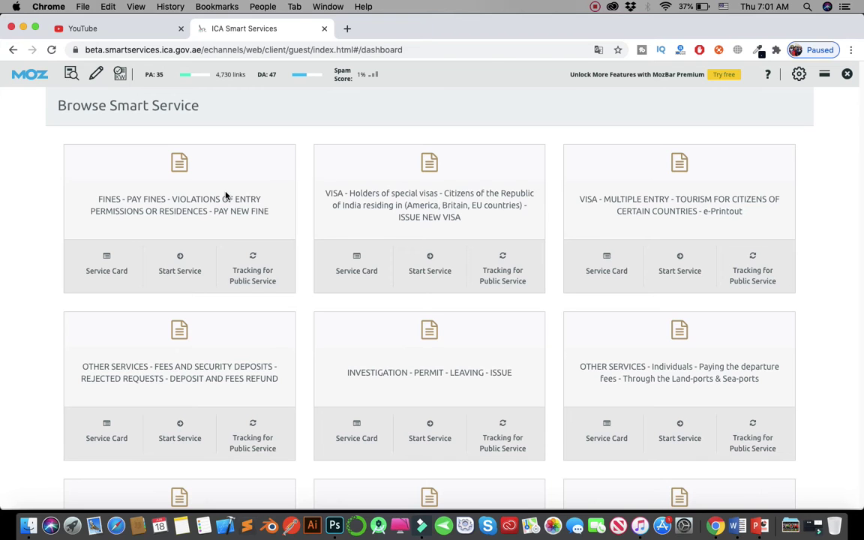
pyautogui.scroll(-2, 225, 195)
pyautogui.scroll(-2, 225, 195)
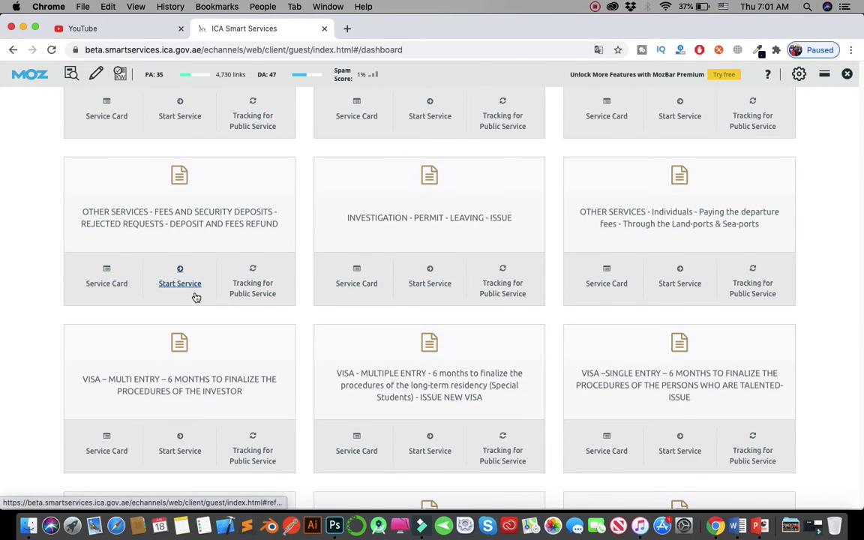
pyautogui.scroll(-5, 193, 294)
pyautogui.scroll(-5, 195, 297)
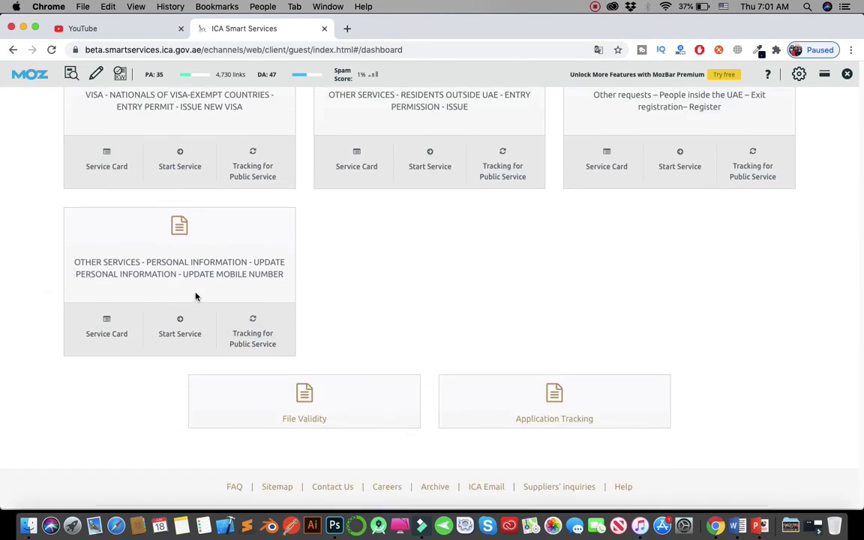
pyautogui.scroll(8, 195, 296)
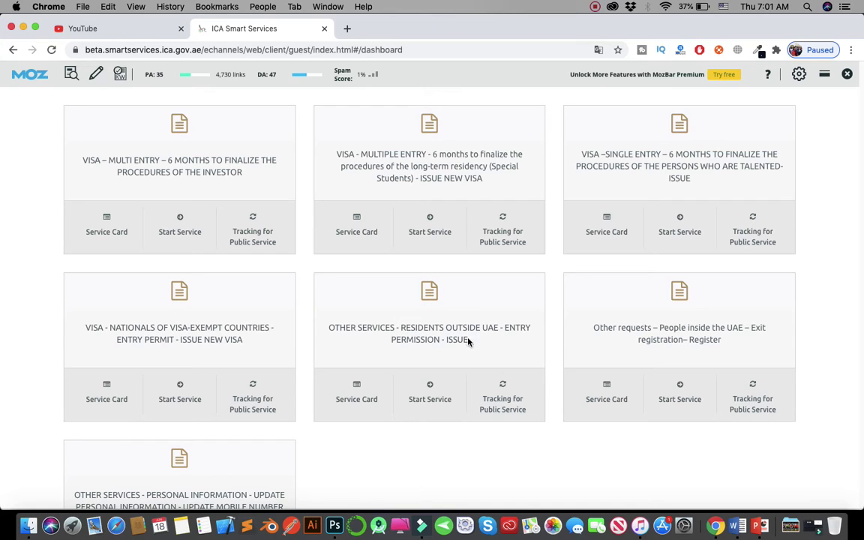
pyautogui.moveTo(441, 341); pyautogui.dragTo(505, 333)
pyautogui.click(415, 426)
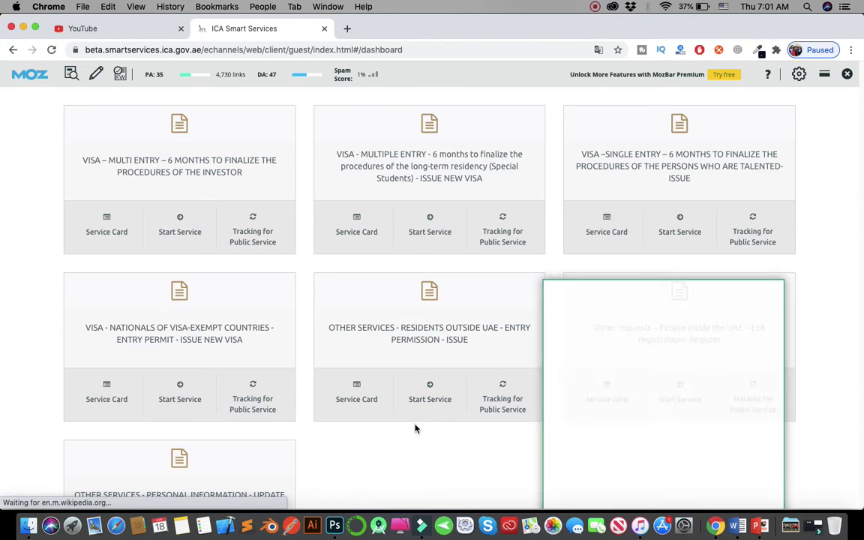
pyautogui.click(429, 402)
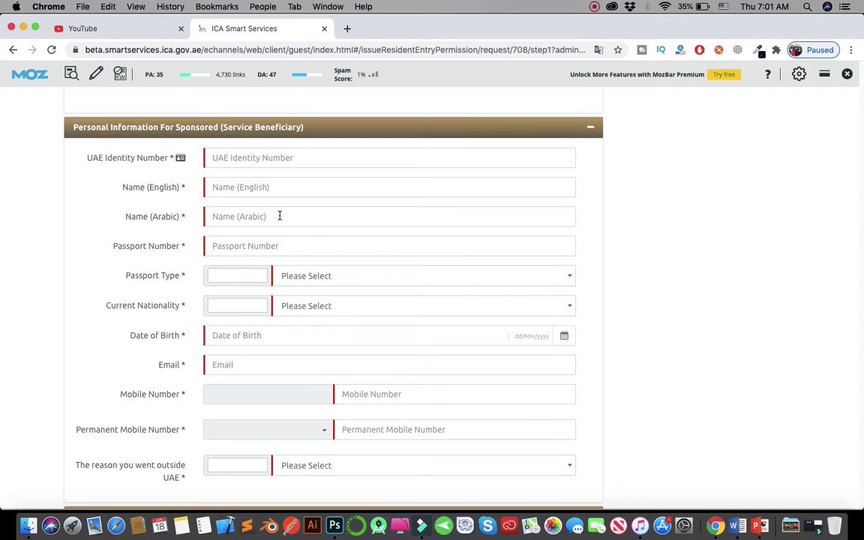
# Review the entry permission request form, covering its application stages, notes and warnings, and the sponsored person's personal information fields.
pyautogui.scroll(-3, 280, 213)
pyautogui.scroll(-14, 280, 213)
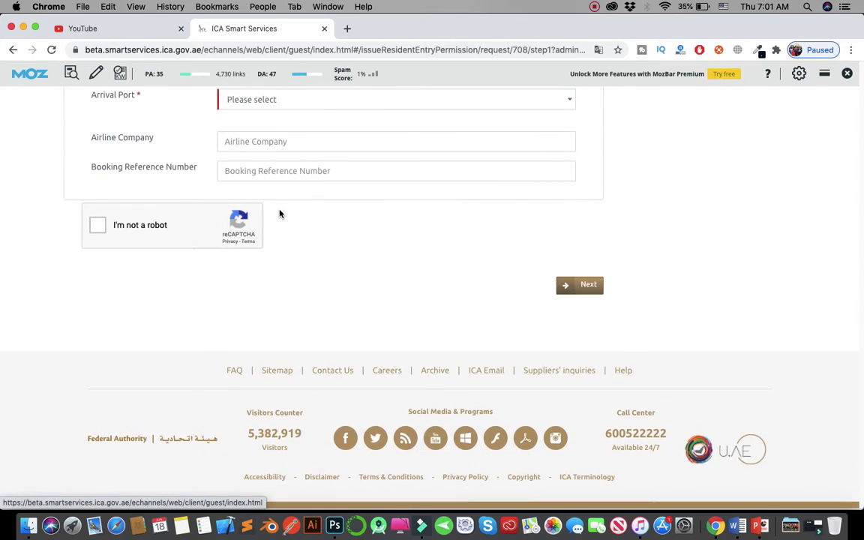
pyautogui.scroll(8, 280, 214)
pyautogui.scroll(8, 280, 214)
pyautogui.scroll(-2, 279, 214)
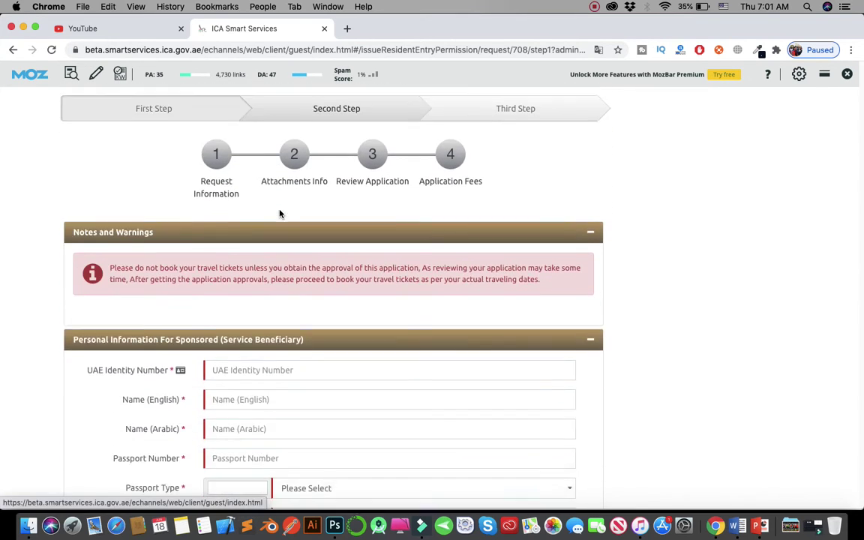
pyautogui.scroll(2, 274, 153)
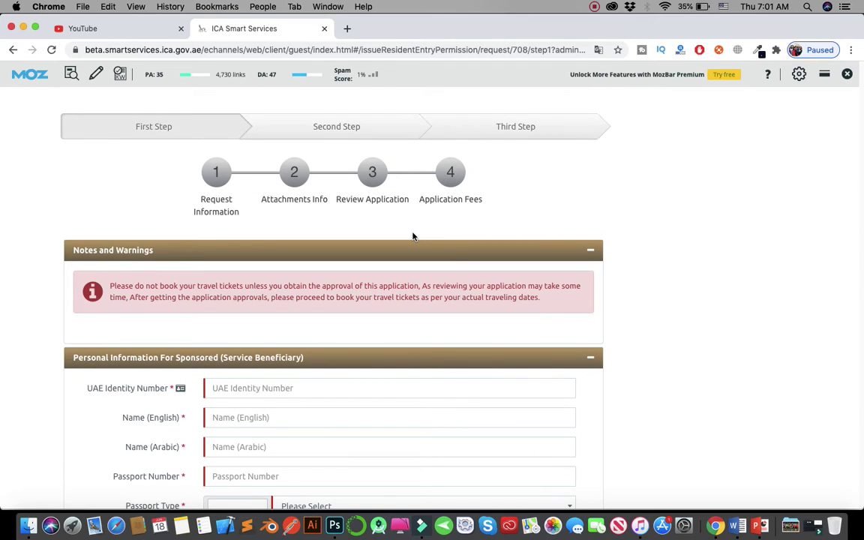
pyautogui.scroll(-6, 412, 236)
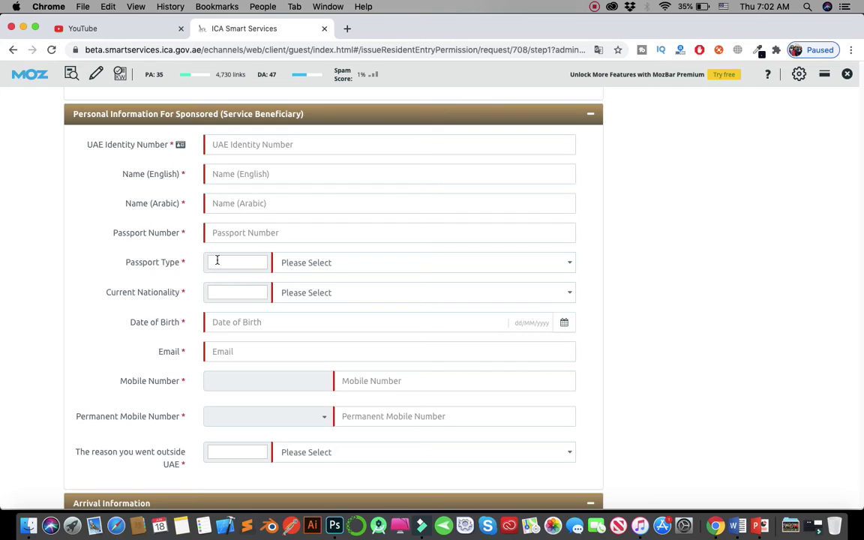
pyautogui.scroll(-3, 216, 258)
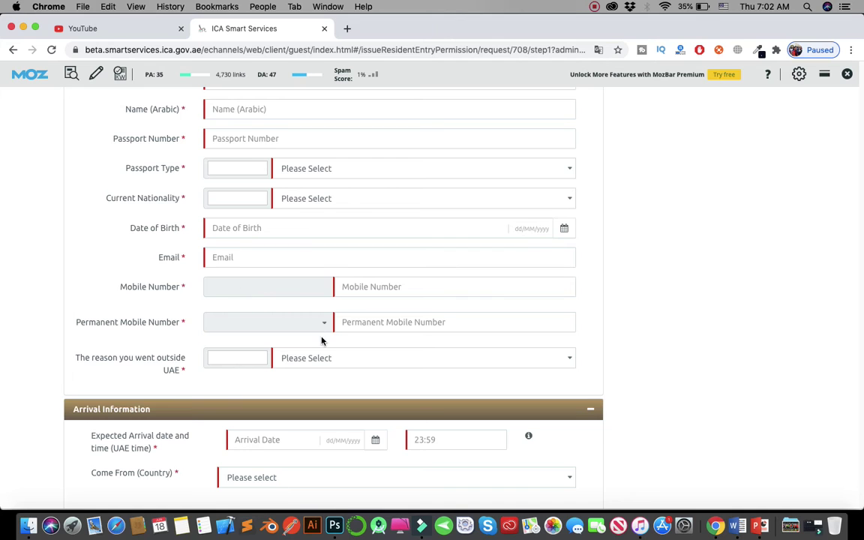
pyautogui.scroll(-1, 321, 340)
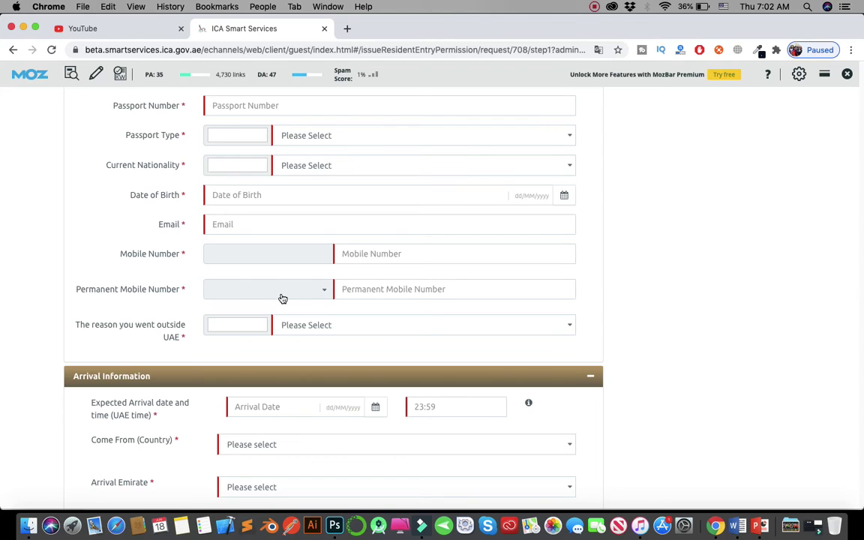
# View the available country codes for the permanent mobile number and the selectable reasons for going outside the UAE.
pyautogui.click(327, 293)
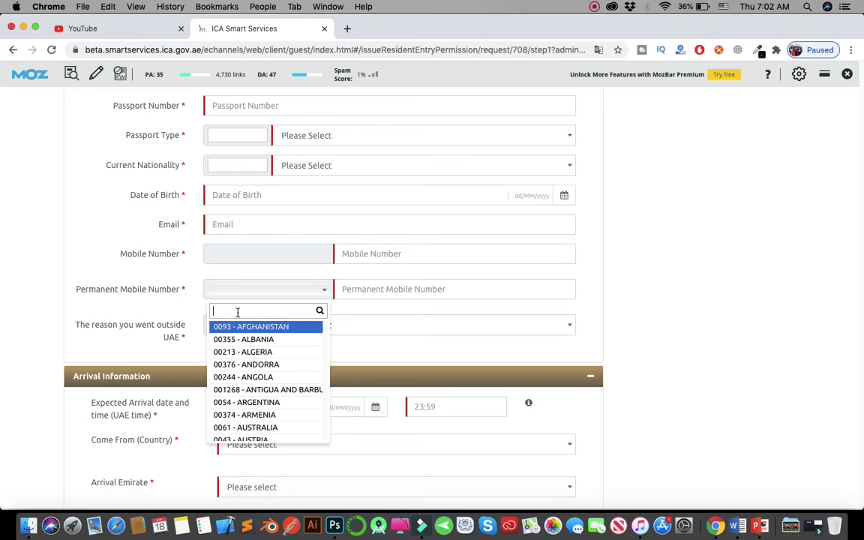
pyautogui.click(372, 351)
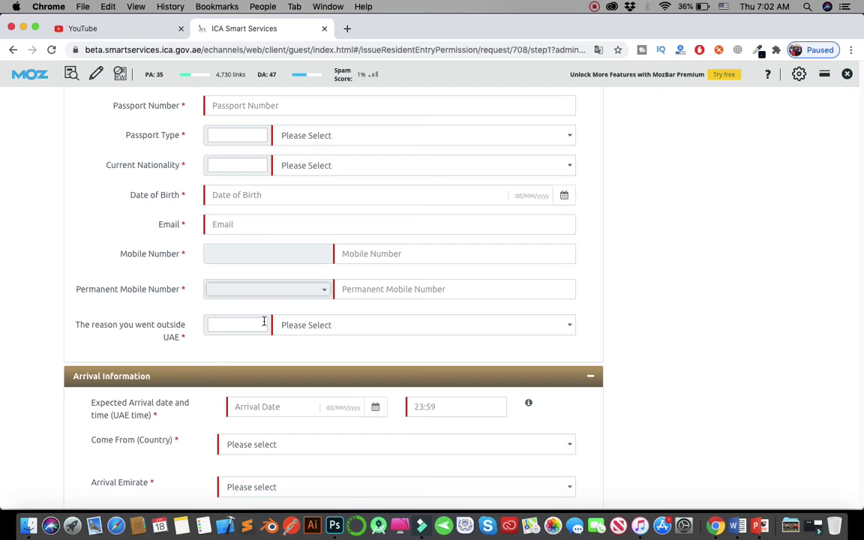
pyautogui.click(312, 326)
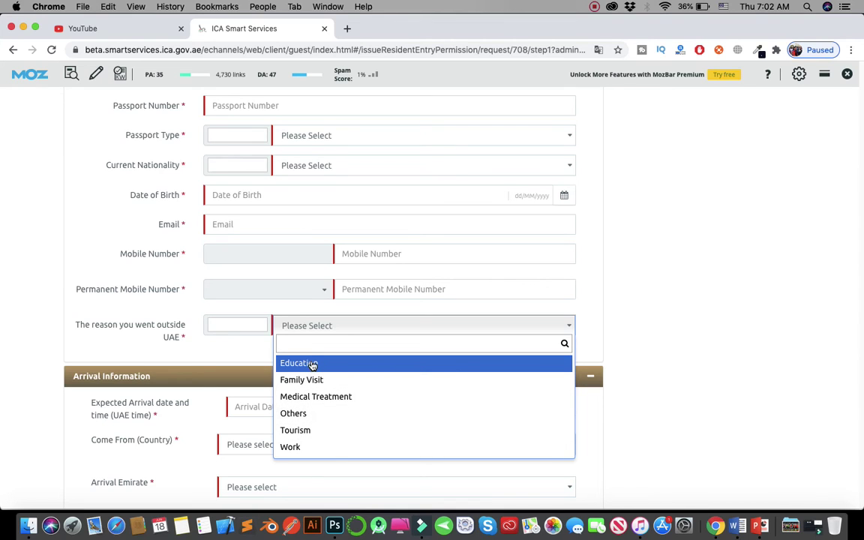
pyautogui.click(231, 345)
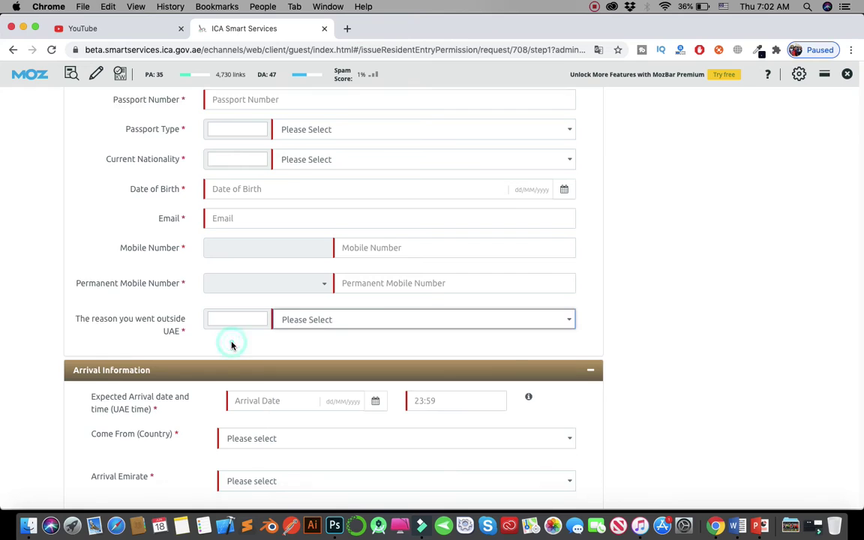
# Examine the Arrival Information fields and captcha section, and revisit the service description and application stages.
pyautogui.scroll(-3, 232, 345)
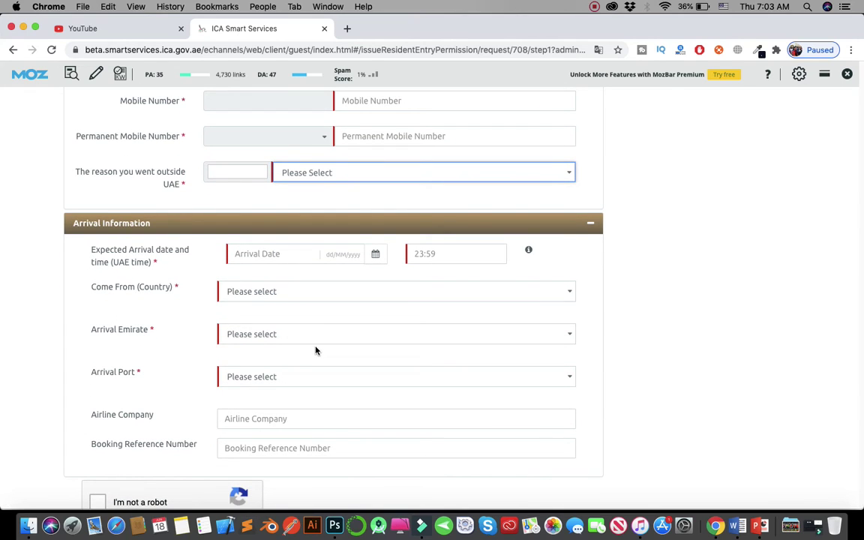
pyautogui.scroll(-1, 261, 344)
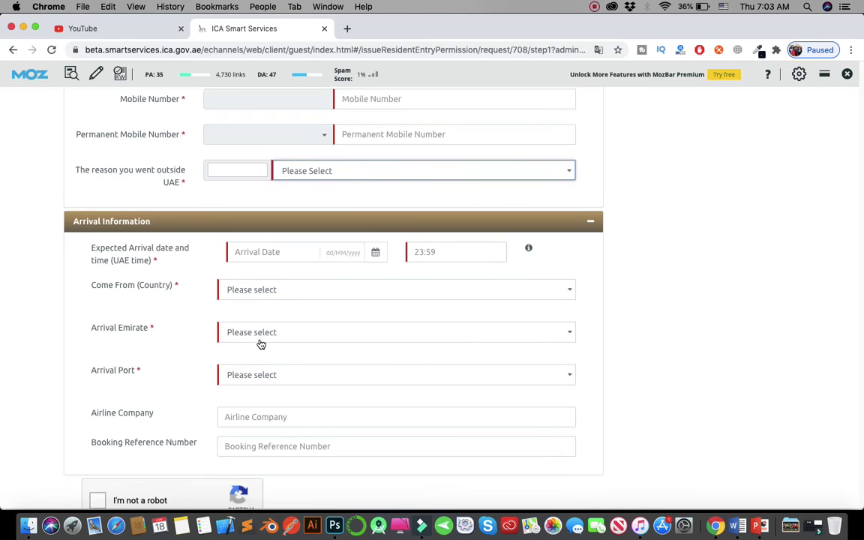
pyautogui.scroll(-2, 261, 344)
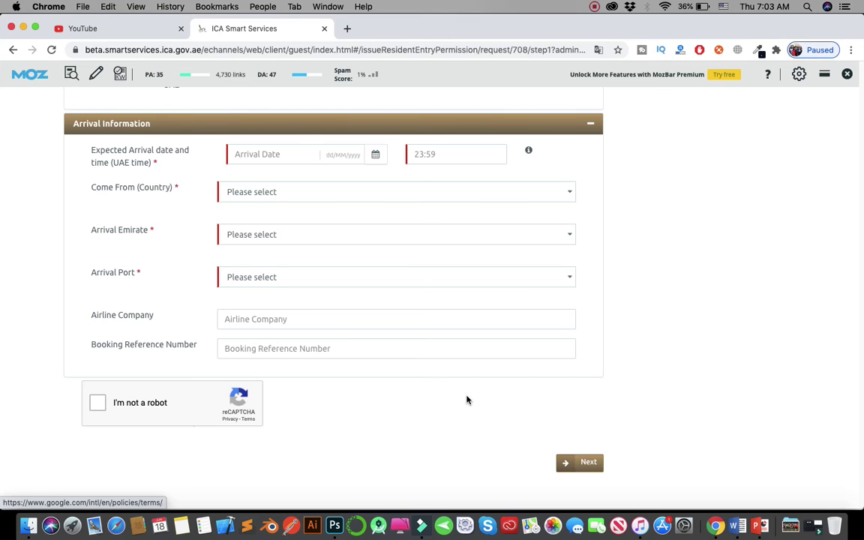
pyautogui.scroll(20, 467, 400)
pyautogui.scroll(-1, 475, 368)
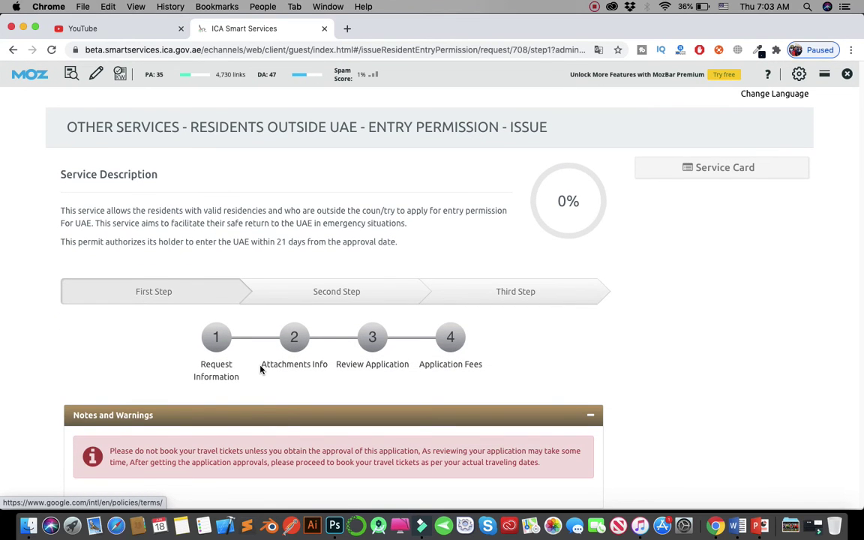
pyautogui.scroll(-5, 260, 368)
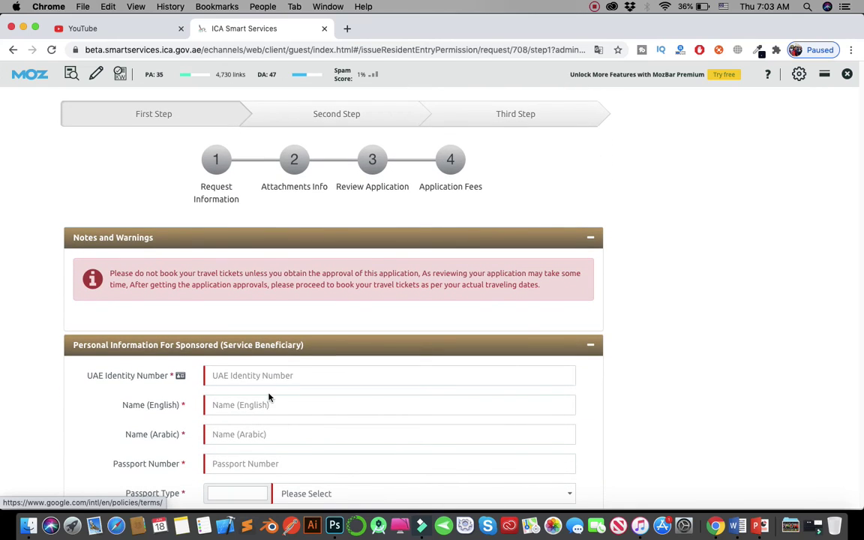
pyautogui.scroll(2, 268, 396)
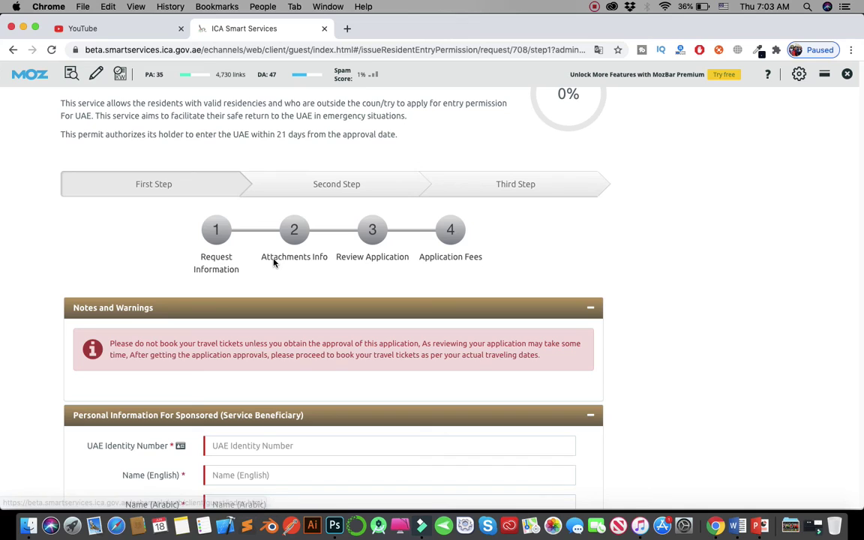